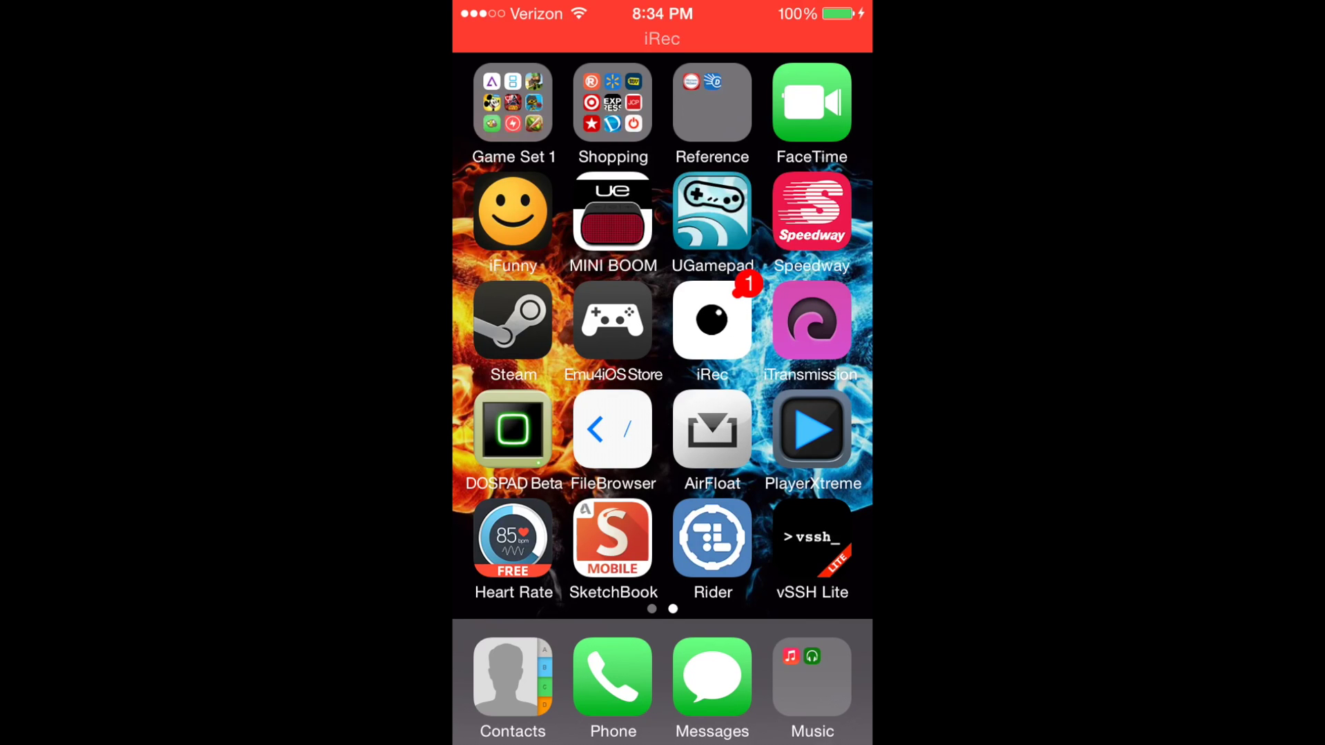
Step: Browse iFunBox's User Applications to DOSPAD's Documents folder, showing adv350, aquanoid and blast
mouse_move(518, 363)
left_mouse_down()
mouse_move(807, 363)
mouse_move(518, 362)
left_mouse_up()
mouse_move(517, 363)
left_mouse_down()
mouse_move(808, 363)
mouse_move(518, 362)
left_mouse_up()
left_click(712, 321)
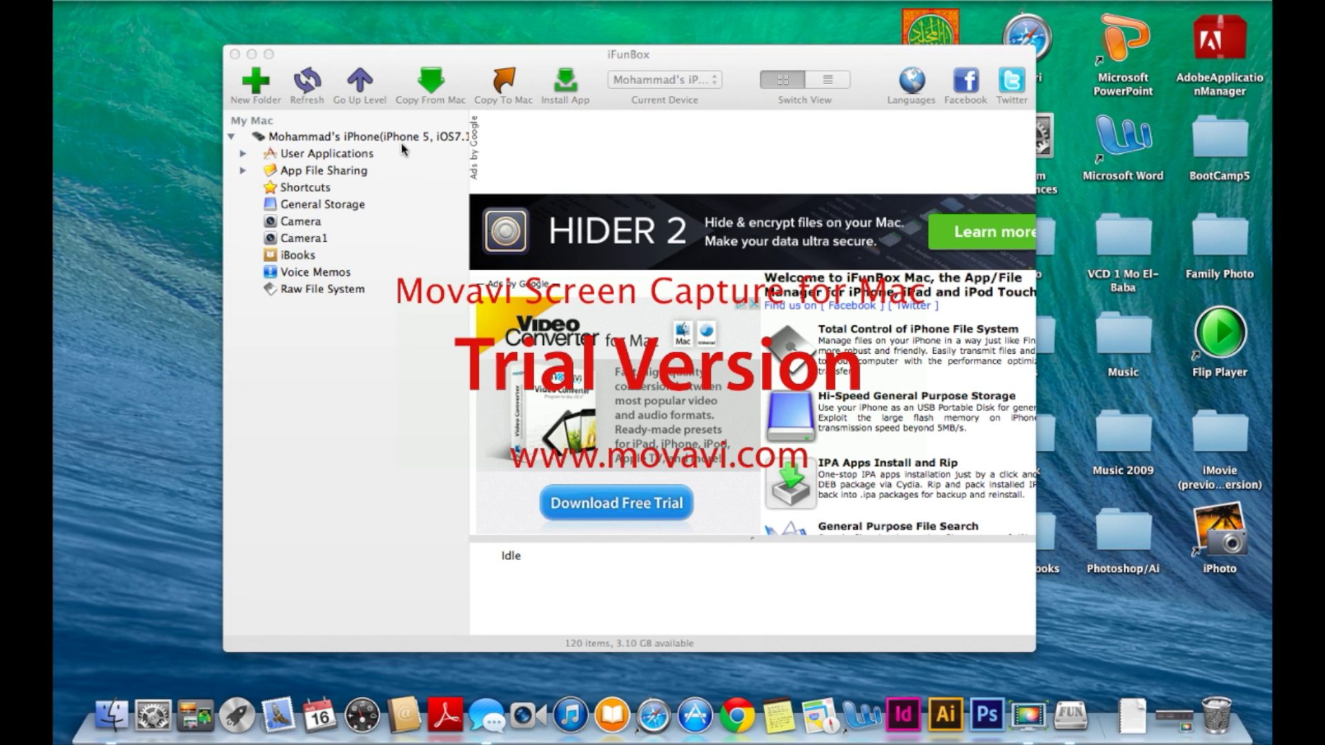
left_click(401, 144)
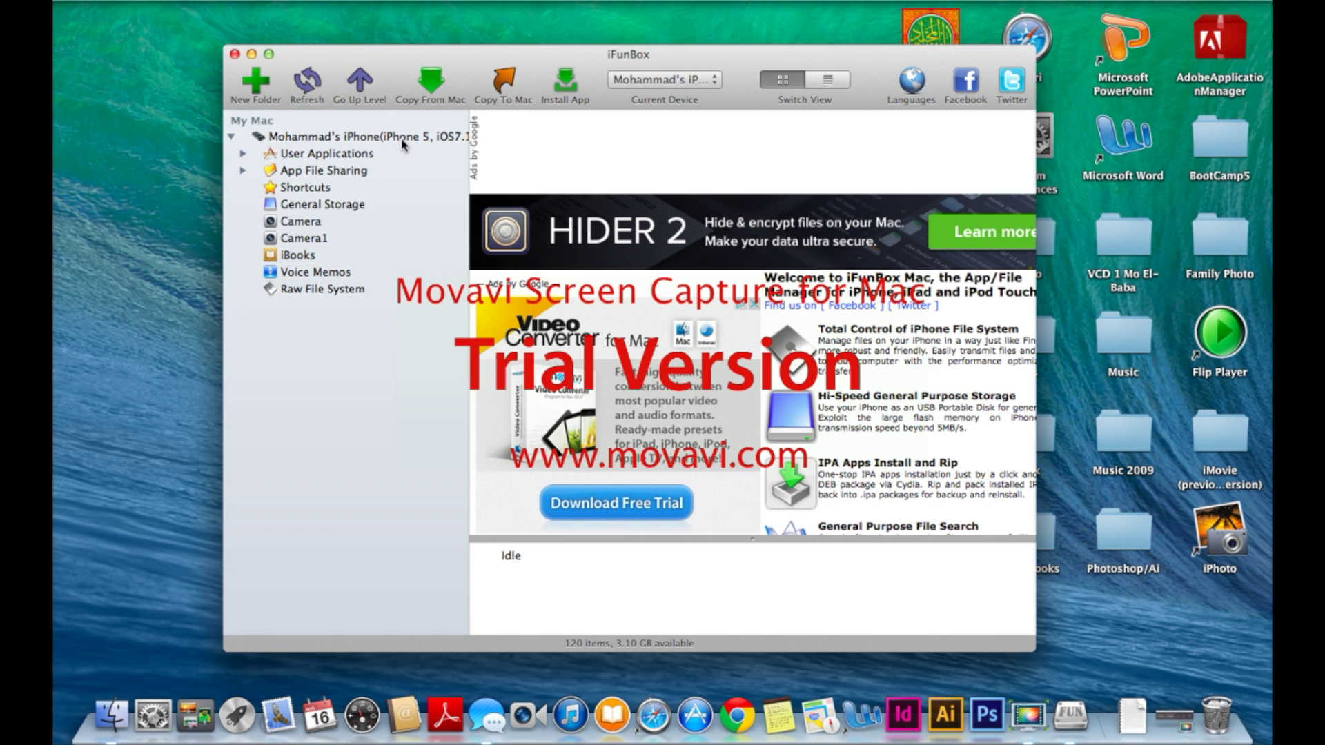
left_click(319, 155)
scroll(631, 321, "down", 1)
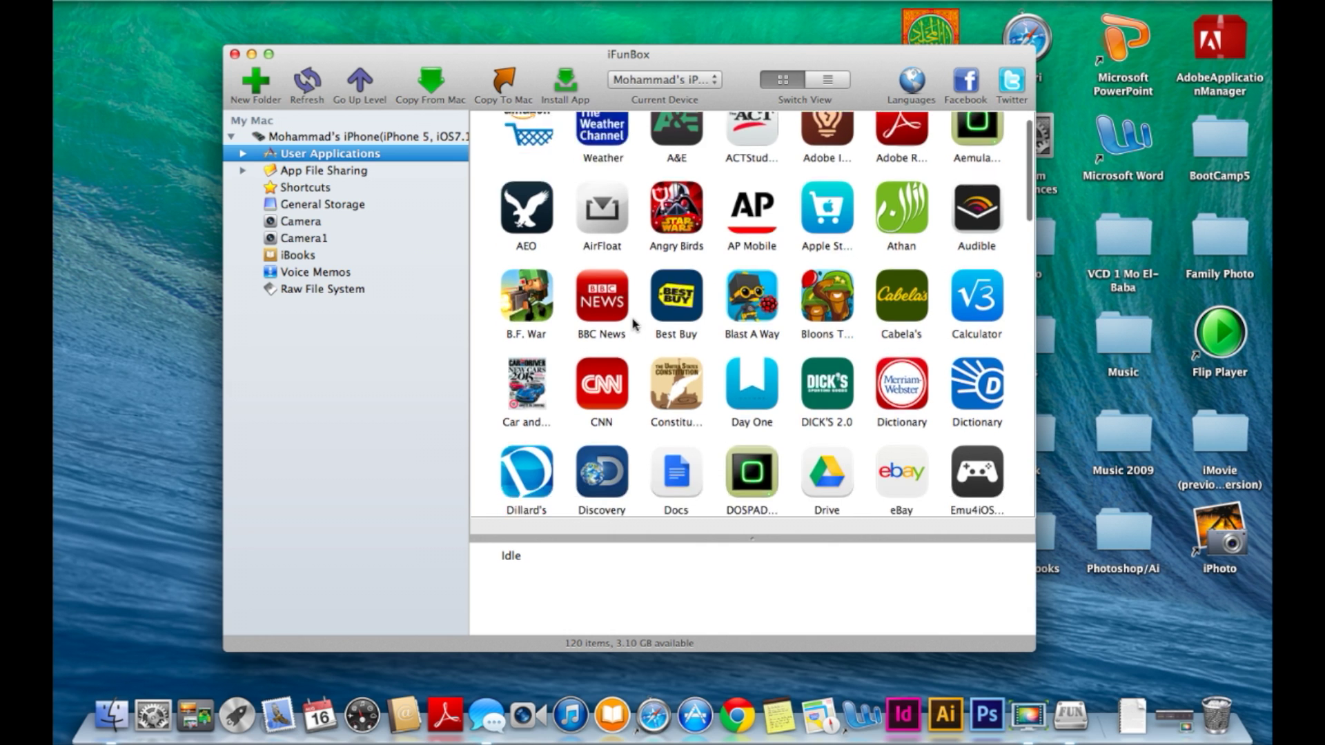
scroll(652, 327, "down", 10)
scroll(684, 332, "down", 1)
scroll(683, 332, "up", 3)
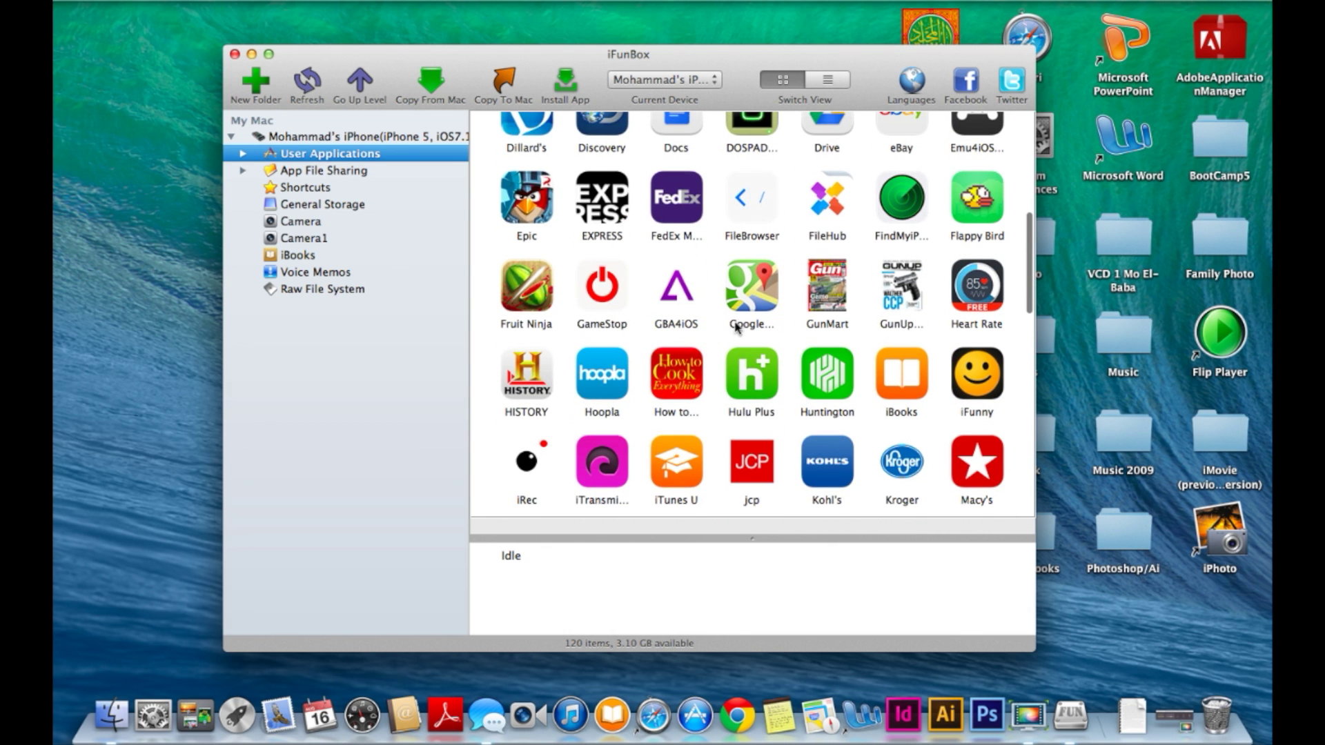
left_click(743, 143)
double_click(742, 143)
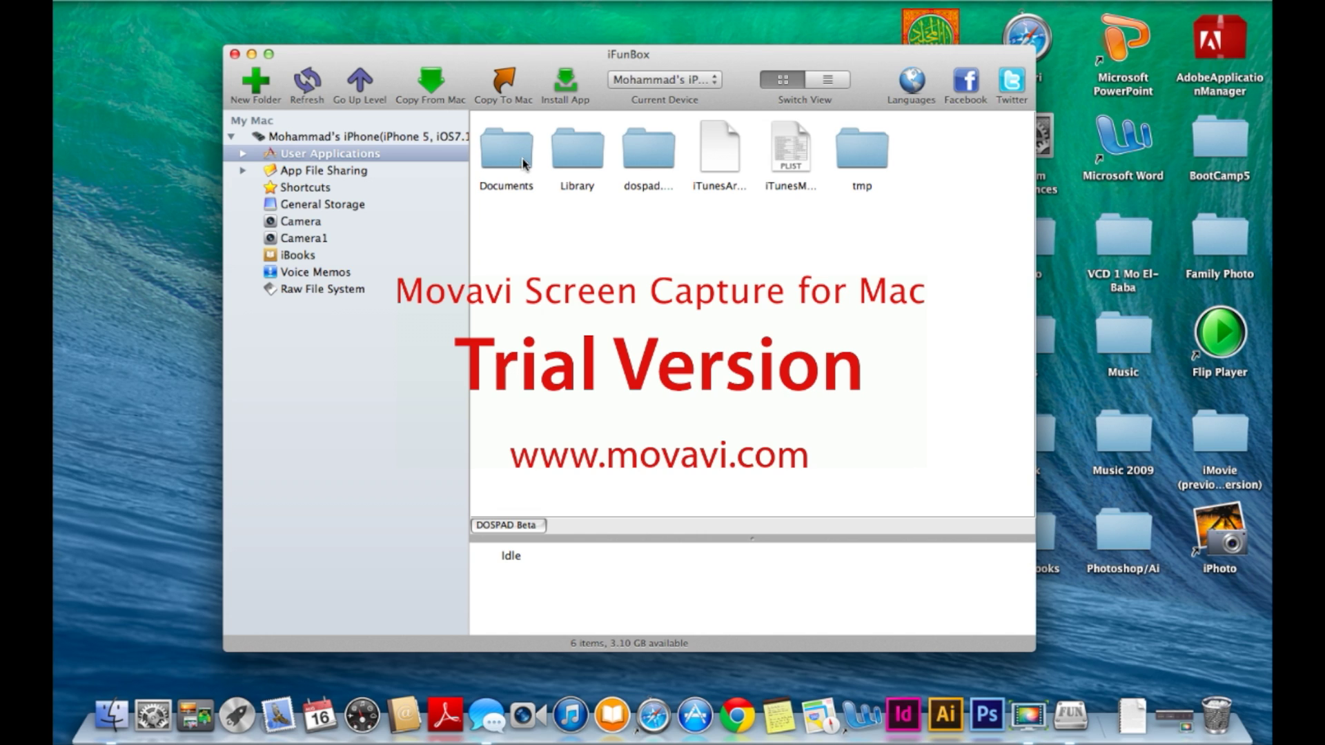
double_click(526, 174)
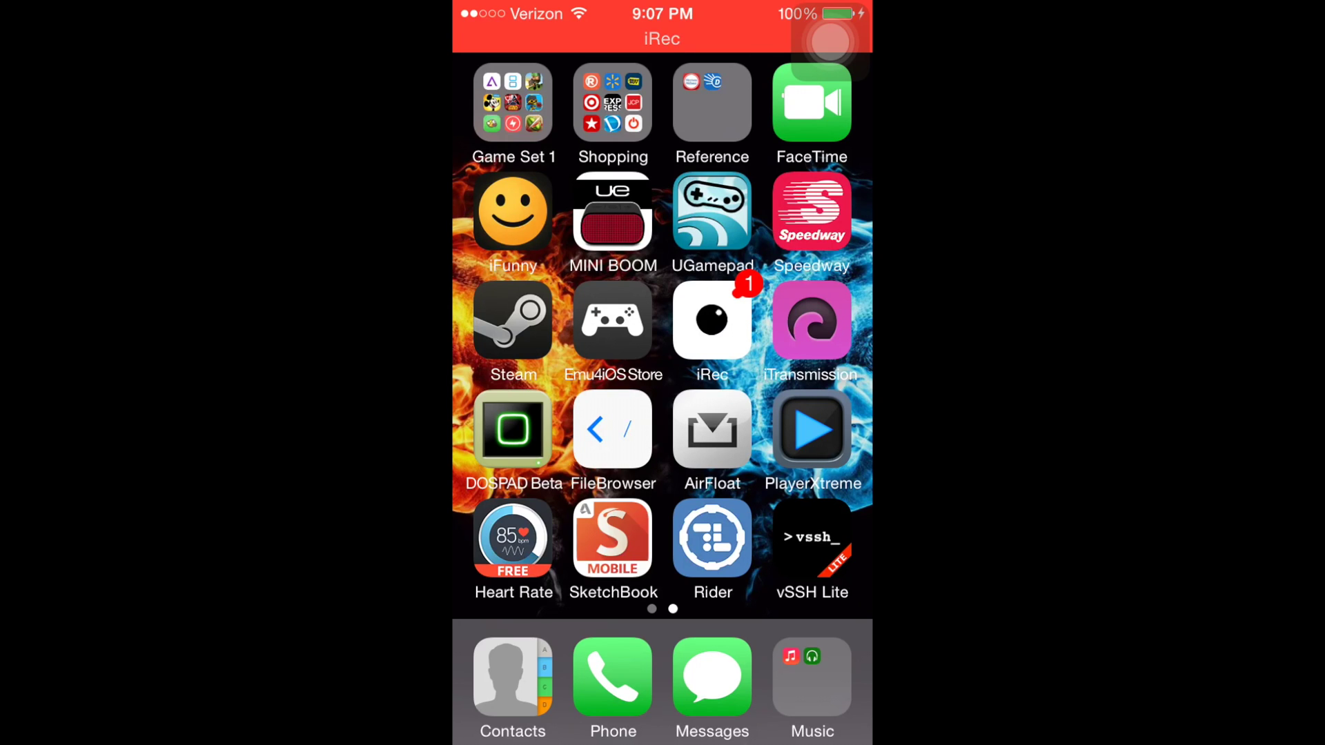
Step: Launch the DOSPAD Beta emulator from the iPhone home screen
left_click(829, 42)
left_click(512, 430)
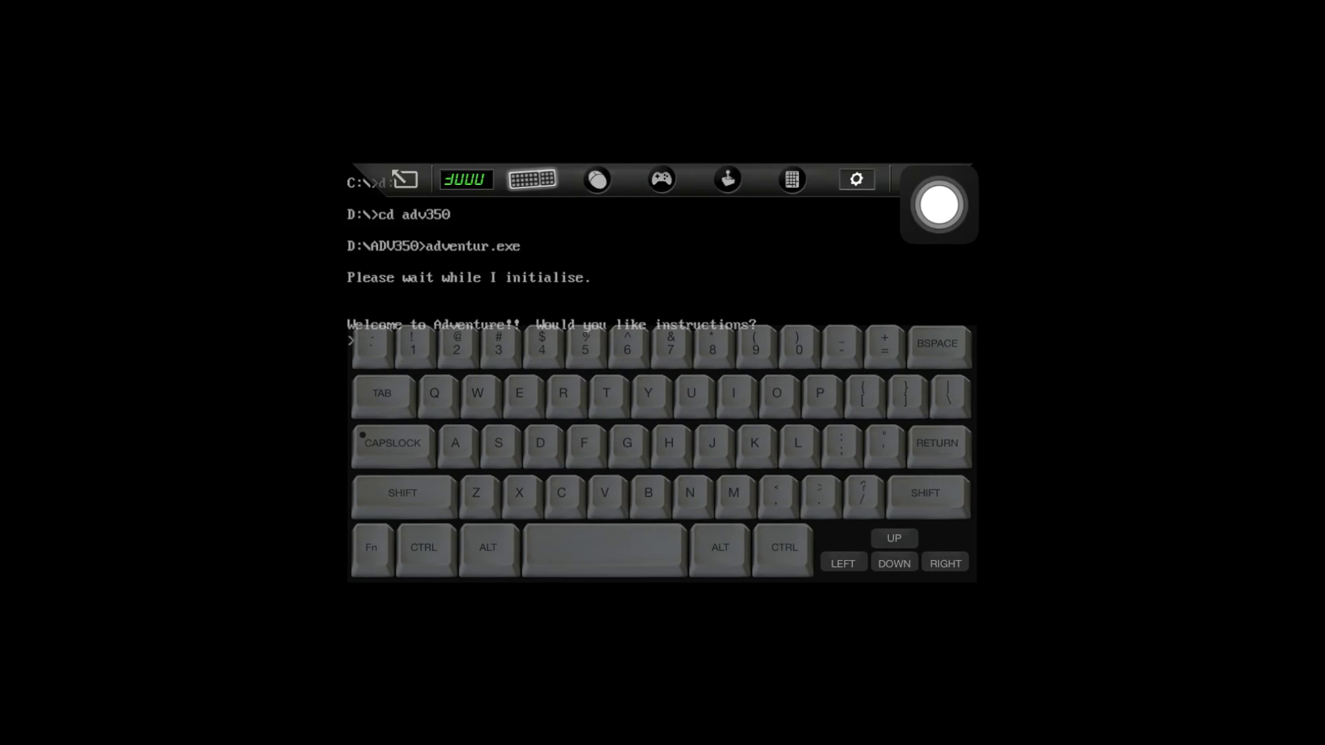
type("yes")
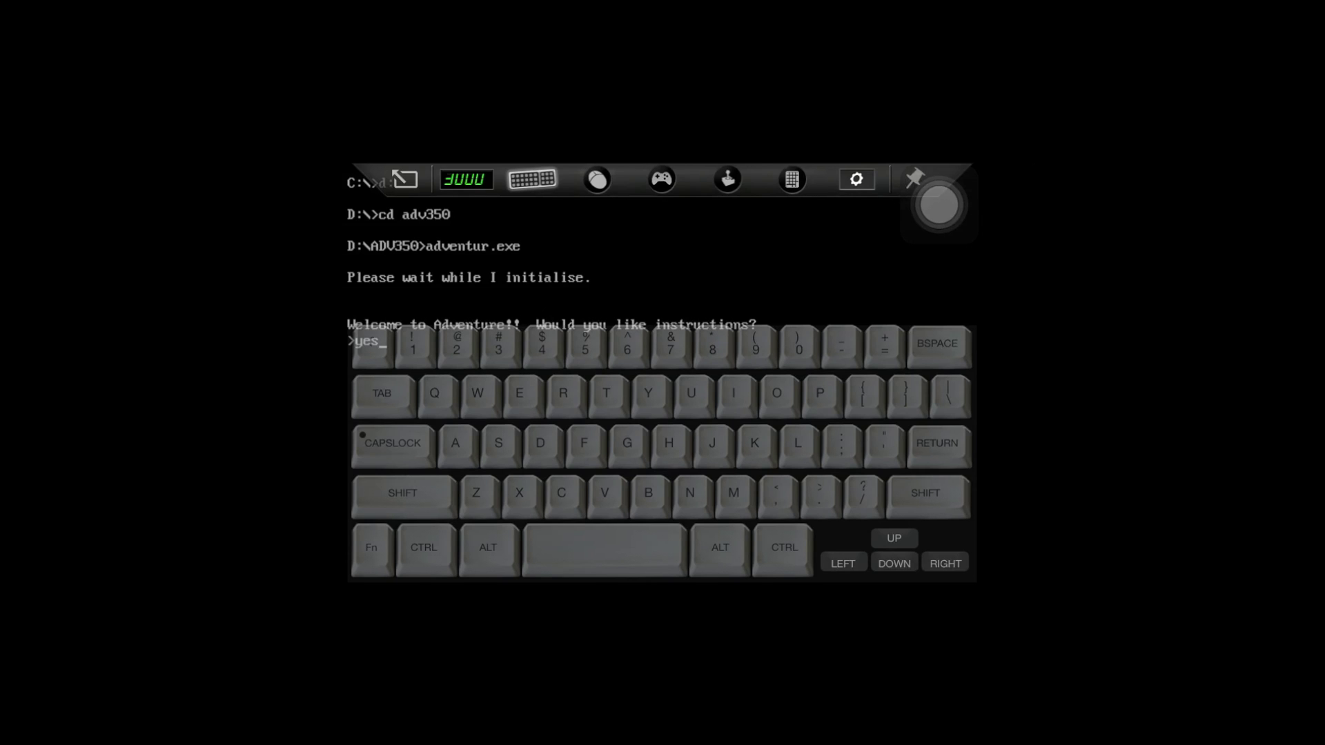